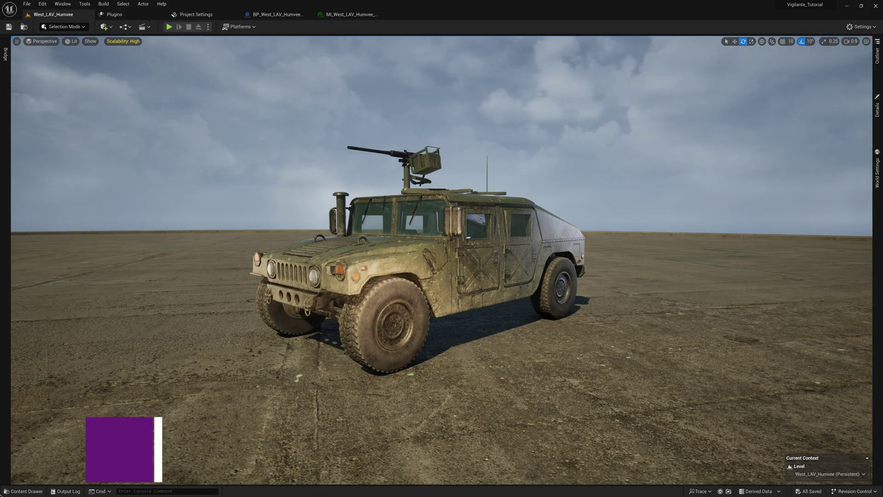
Open the Content Drawer and go to the top-level Content folder
{"action": "key", "text": "ctrl+space"}
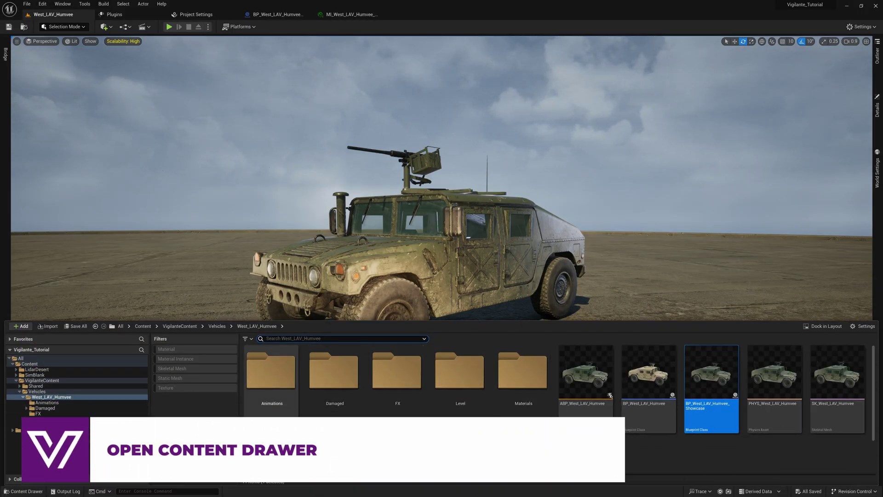
{"action": "left_click", "coordinate": [142, 326]}
Create a new material named Decal_Base_M in Content
{"action": "right_click", "coordinate": [527, 373]}
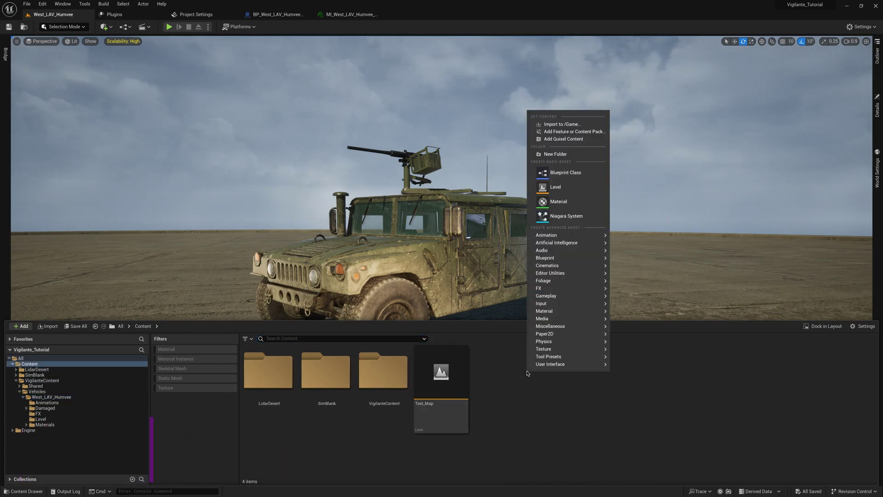
{"action": "left_click", "coordinate": [558, 201]}
{"action": "type", "text": "Decal_Base_M"}
{"action": "key", "text": "Return"}
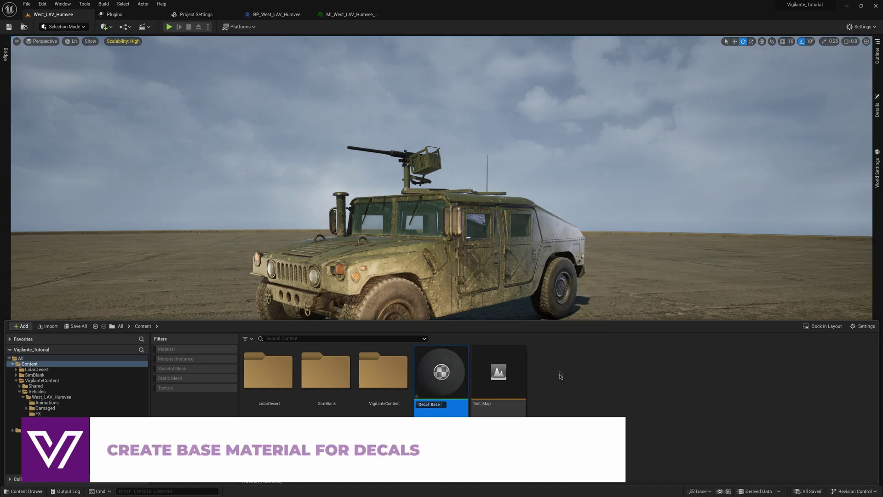
Import Vigilante_logo.png as a texture and open Decal_Base_M in the material editor
{"action": "left_click", "coordinate": [47, 326]}
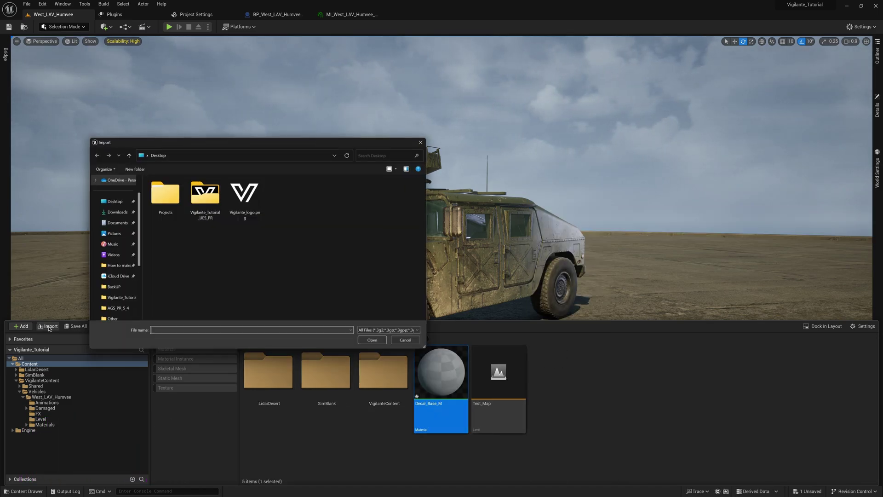
{"action": "left_click", "coordinate": [377, 344]}
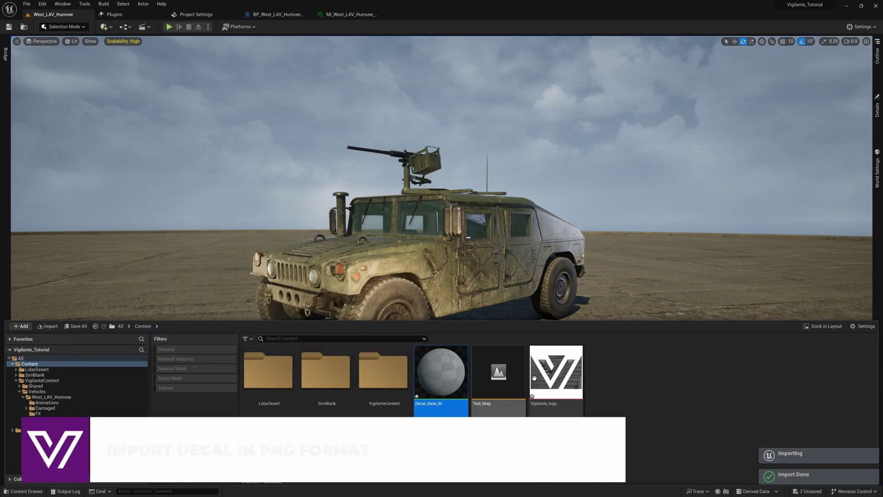
{"action": "double_click", "coordinate": [441, 376]}
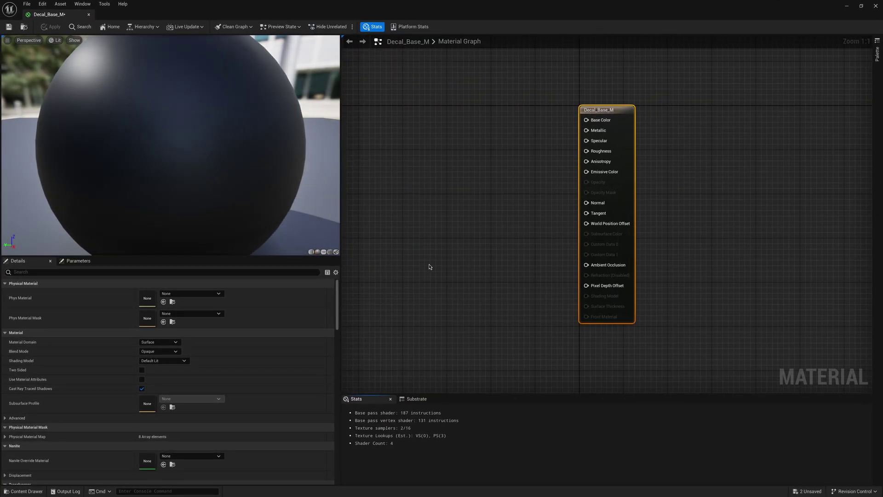
Set Decal_Base_M's Material Domain to Deferred Decal and Blend Mode to Translucent
{"action": "left_click", "coordinate": [159, 342]}
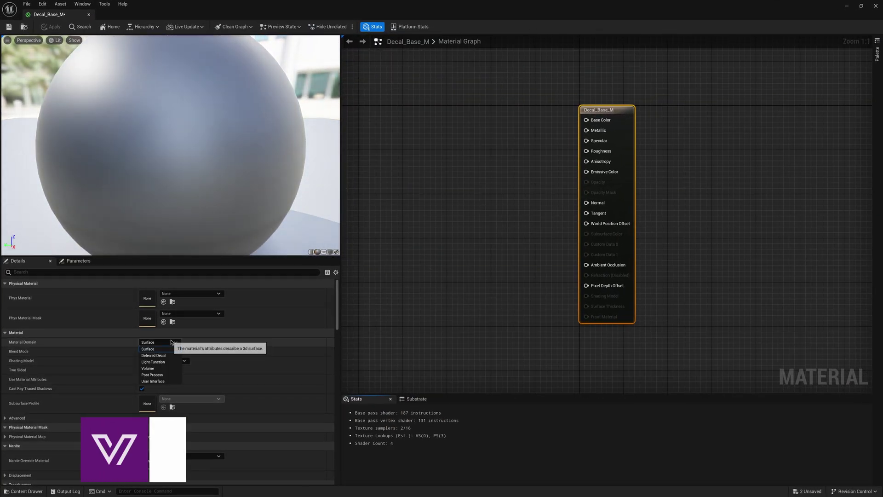
{"action": "left_click", "coordinate": [170, 357]}
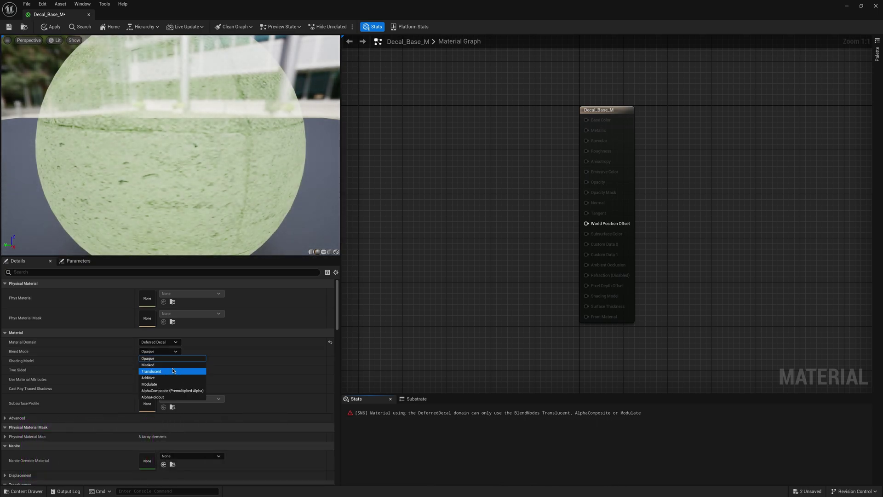
{"action": "left_click", "coordinate": [173, 371]}
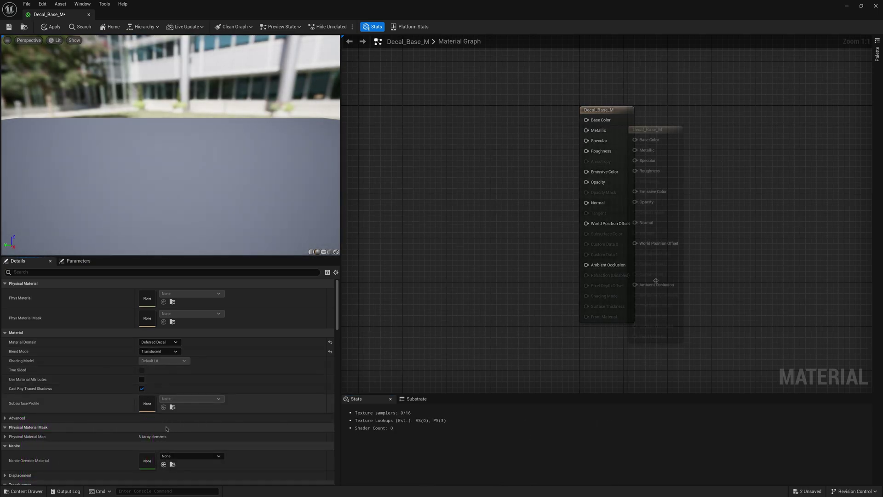
Add a Vigilante_logo texture sample, wiring RGB to Base Color and alpha to Opacity
{"action": "left_click", "coordinate": [29, 492]}
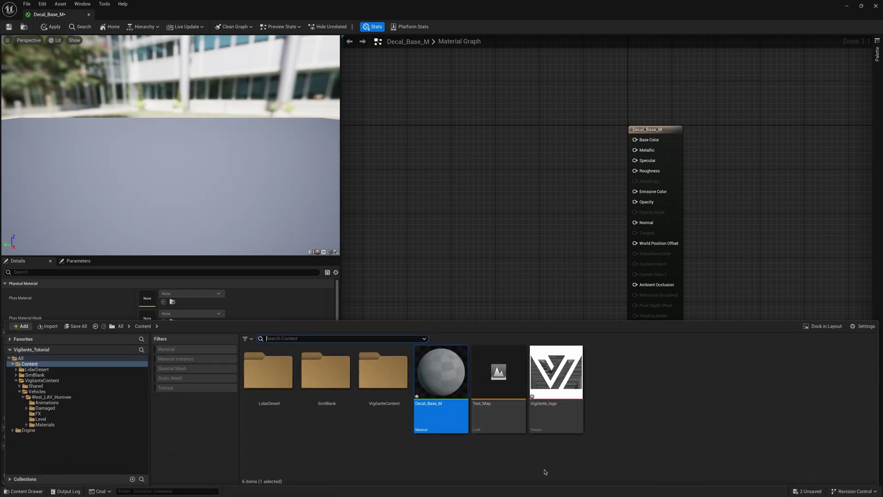
{"action": "left_click_drag", "start_coordinate": [555, 405], "coordinate": [431, 166]}
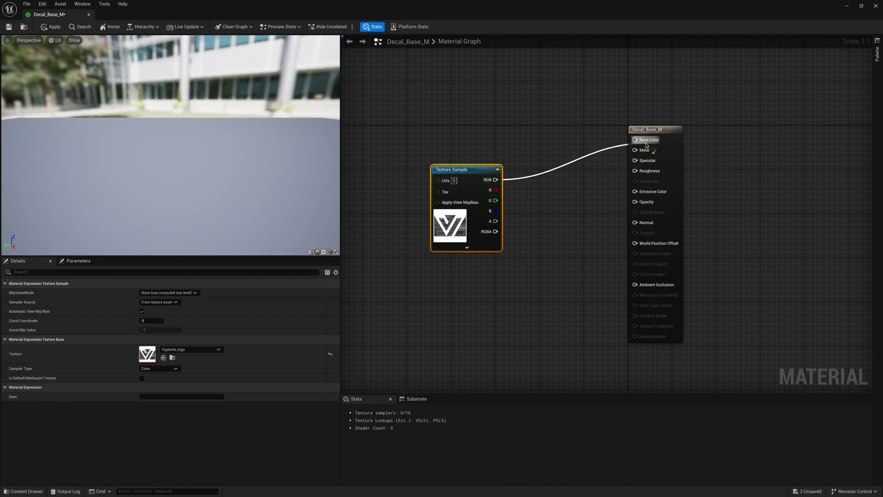
{"action": "left_click_drag", "start_coordinate": [646, 146], "coordinate": [646, 142]}
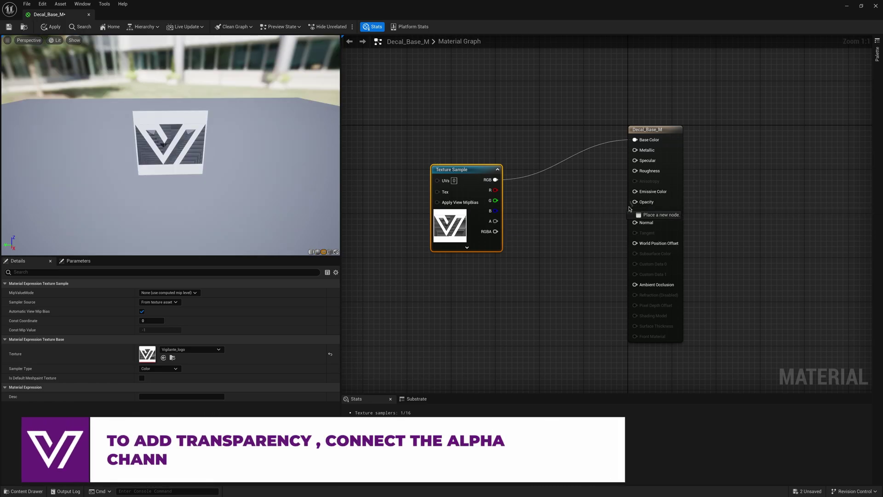
{"action": "left_click_drag", "start_coordinate": [646, 202], "coordinate": [483, 232]}
{"action": "right_click_drag", "start_coordinate": [464, 140], "coordinate": [482, 161]}
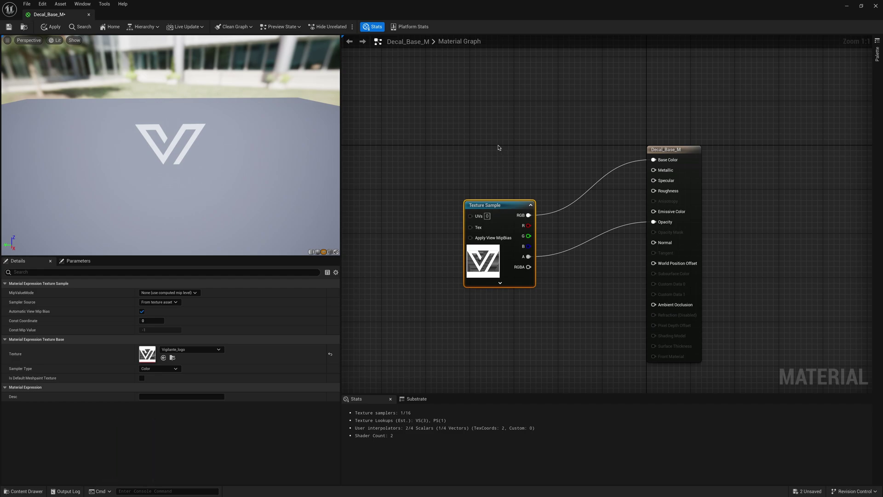
Insert a Multiply node between the texture's RGB and Base Color
{"action": "left_click", "coordinate": [543, 150]}
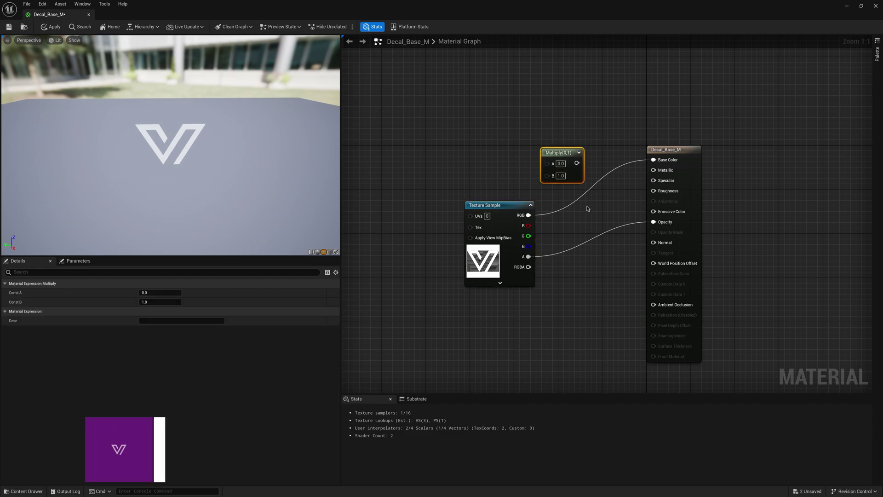
{"action": "left_click_drag", "start_coordinate": [558, 151], "coordinate": [565, 180]}
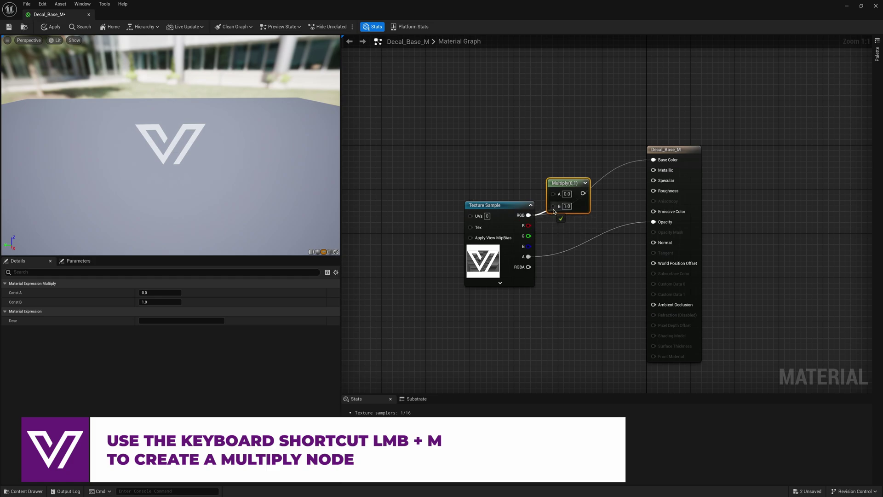
{"action": "left_click_drag", "start_coordinate": [587, 195], "coordinate": [606, 149]}
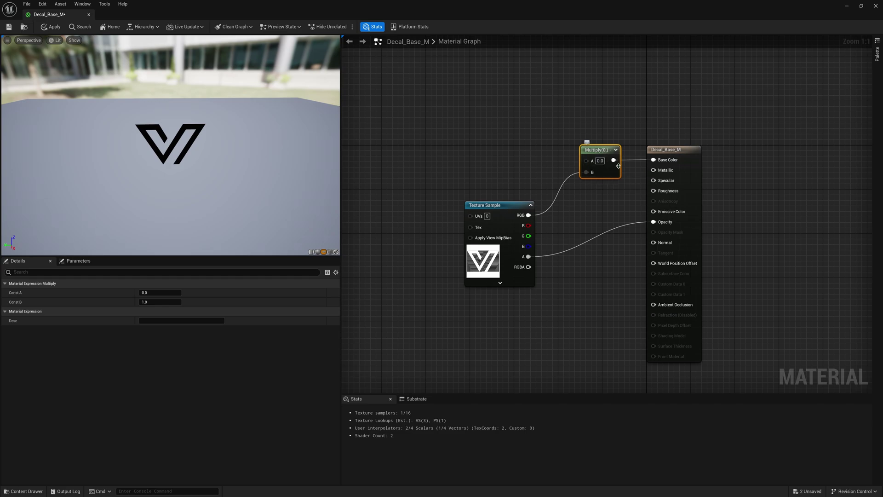
Add a red Constant3Vector beside the Multiply node as its second input
{"action": "left_click", "coordinate": [469, 142]}
{"action": "mouse_move", "coordinate": [493, 142]}
{"action": "left_mouse_down"}
{"action": "mouse_move", "coordinate": [482, 123]}
{"action": "mouse_move", "coordinate": [489, 136]}
{"action": "left_mouse_up"}
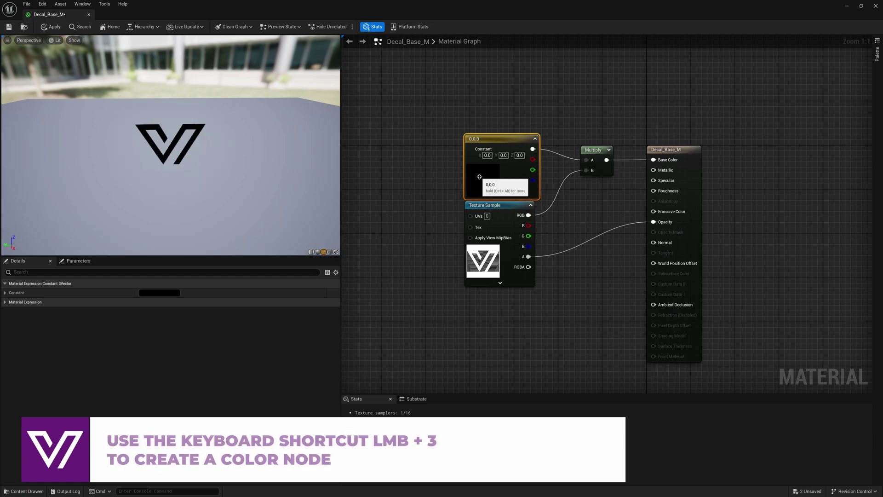
{"action": "left_click", "coordinate": [160, 292]}
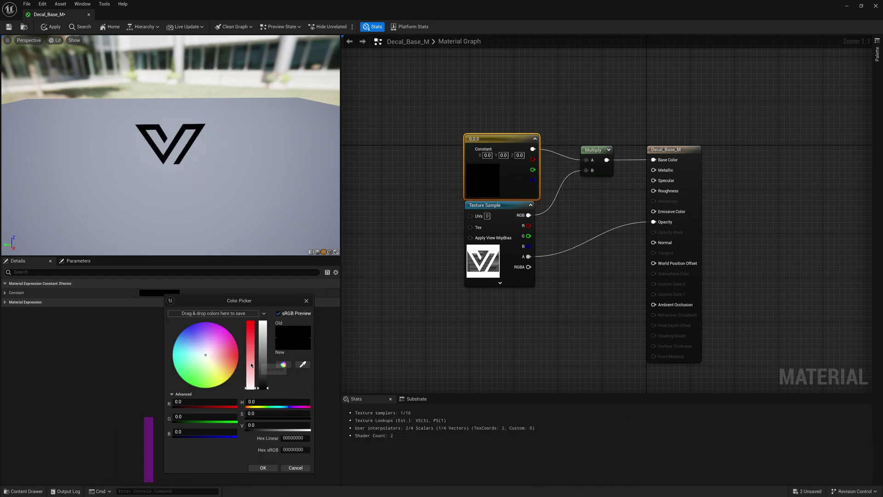
{"action": "left_click", "coordinate": [263, 468]}
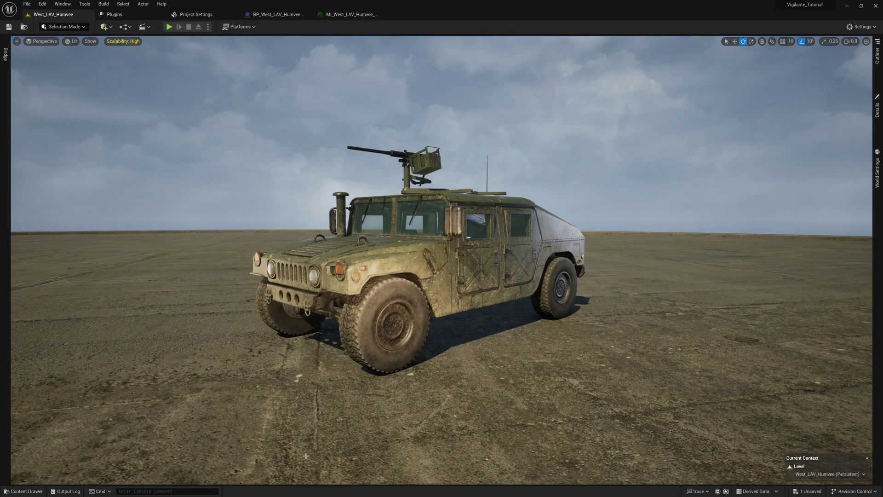
Create a Vigilante_Decal_M instance of Decal_Base_M and copy it into the West_LAV_Humvee folder
{"action": "left_click", "coordinate": [24, 492]}
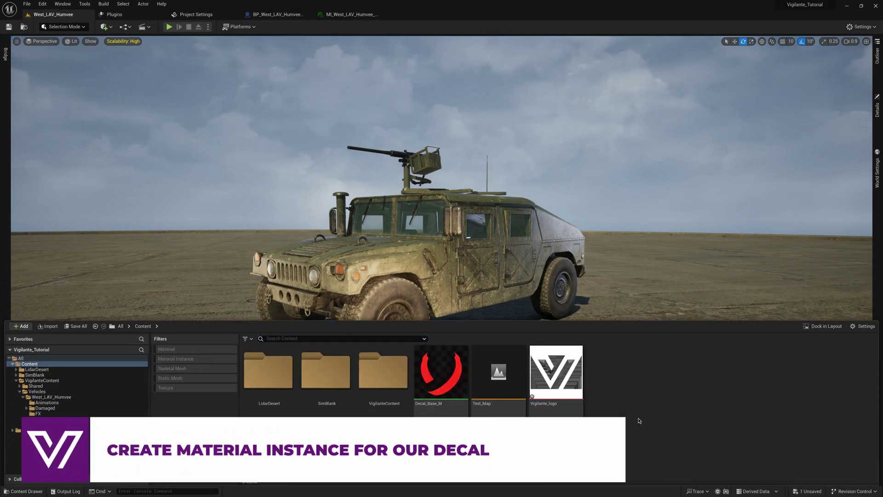
{"action": "right_click", "coordinate": [433, 382]}
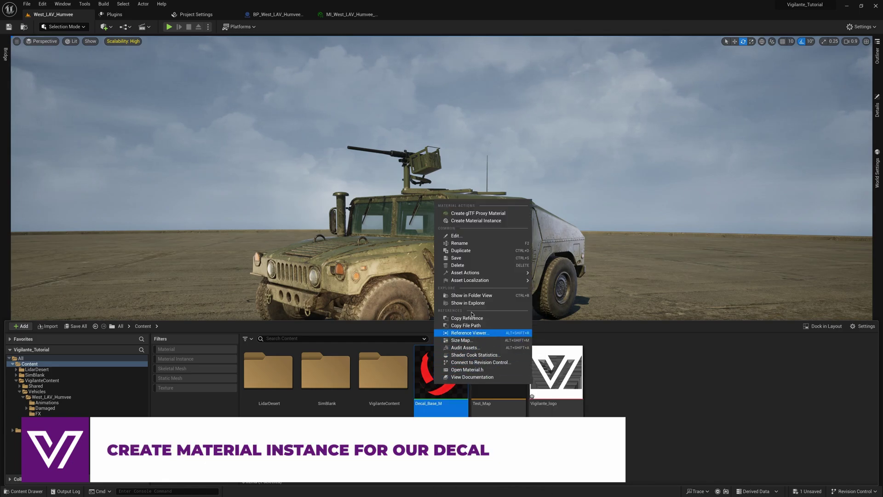
{"action": "left_click", "coordinate": [476, 221]}
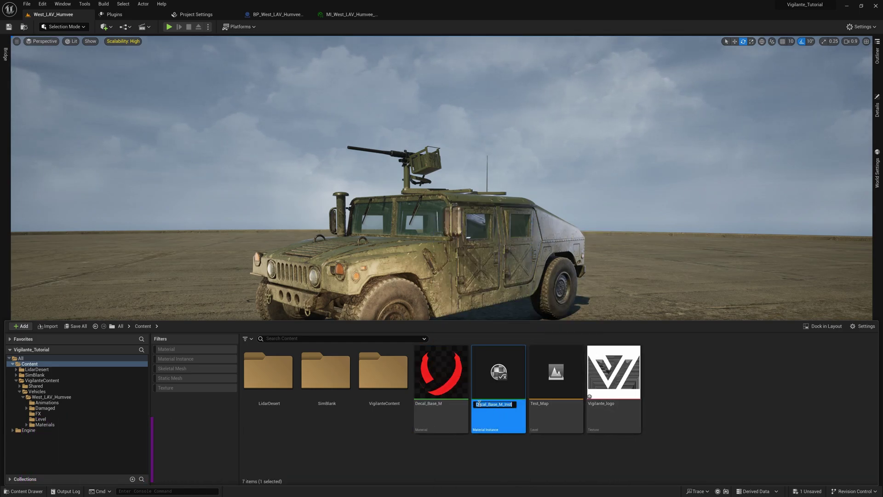
{"action": "type", "text": "Vigilante_Decal_M_Inst"}
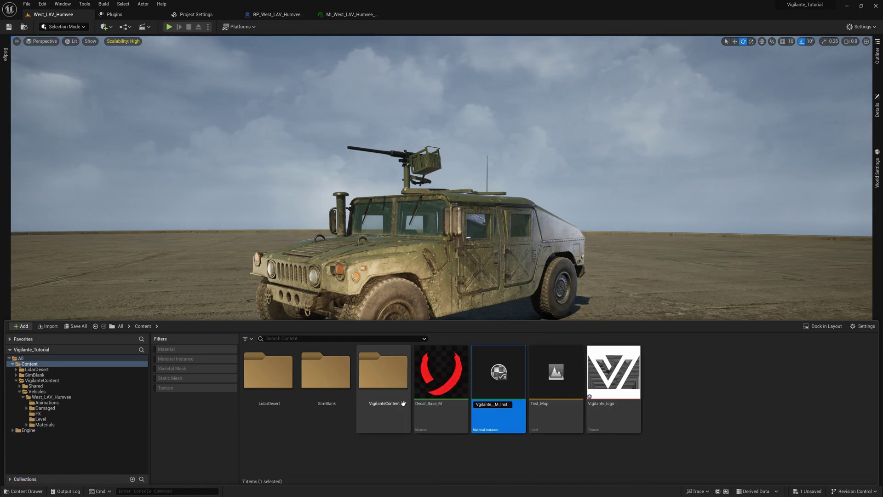
{"action": "key", "text": "BackSpace"}
{"action": "key", "text": "BackSpace"}
{"action": "key", "text": "BackSpace"}
{"action": "key", "text": "BackSpace"}
{"action": "key", "text": "BackSpace"}
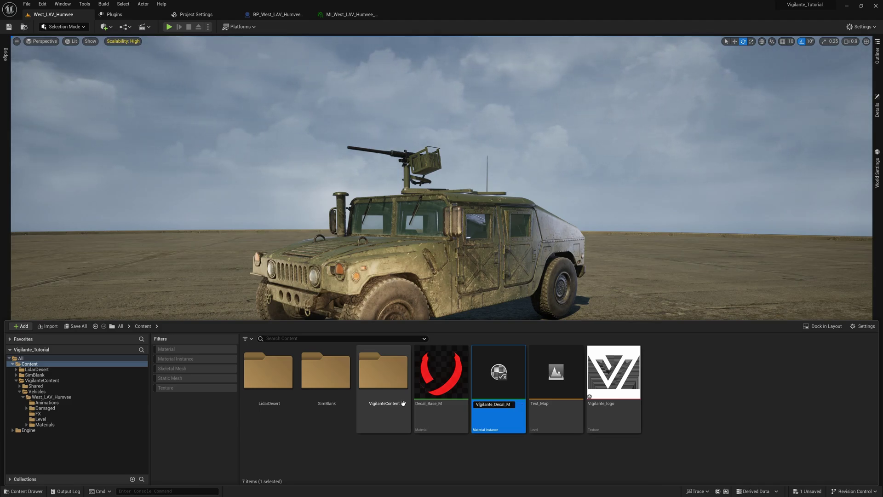
{"action": "key", "text": "Return"}
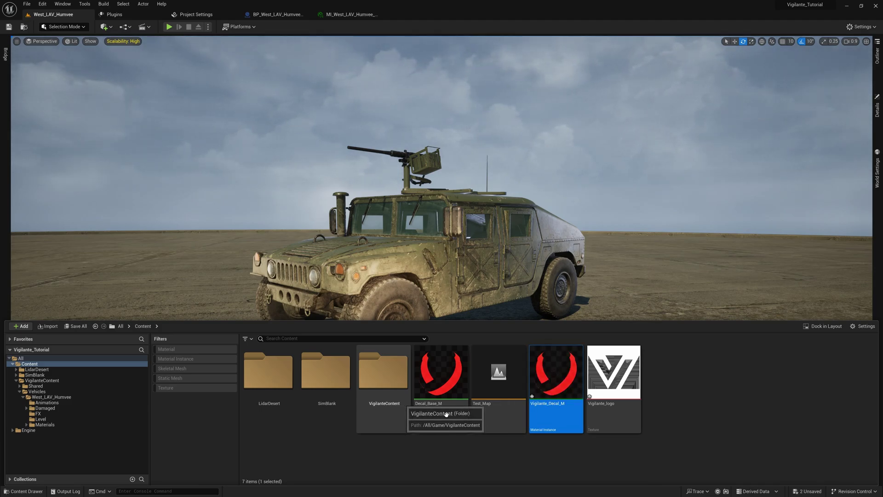
{"action": "left_click_drag", "start_coordinate": [556, 387], "coordinate": [71, 398]}
{"action": "left_click", "coordinate": [85, 419]}
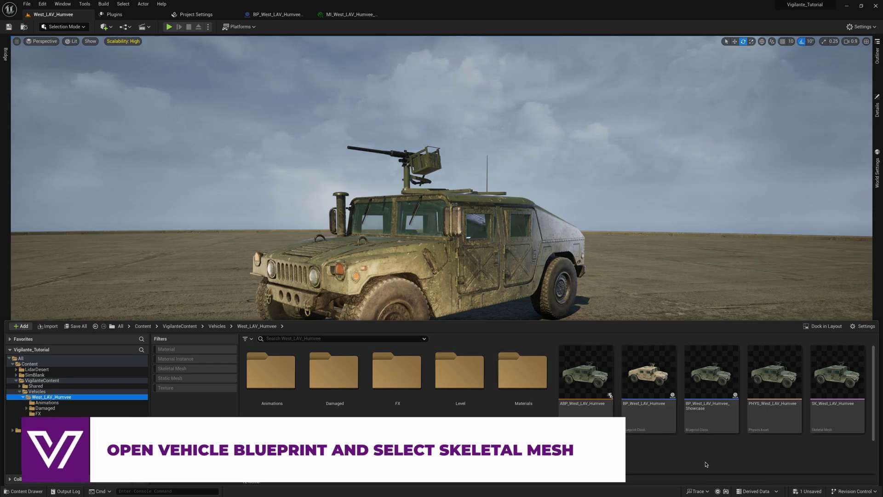
In BP_West_LAV_Humvee_Showcase, add a Decal component under SkeletalMesh and name it Decal_R
{"action": "double_click", "coordinate": [712, 379]}
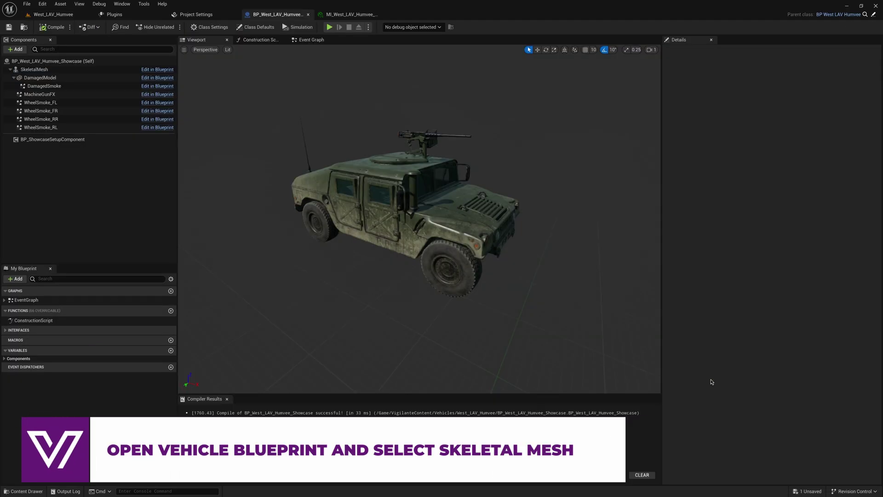
{"action": "left_click", "coordinate": [27, 69]}
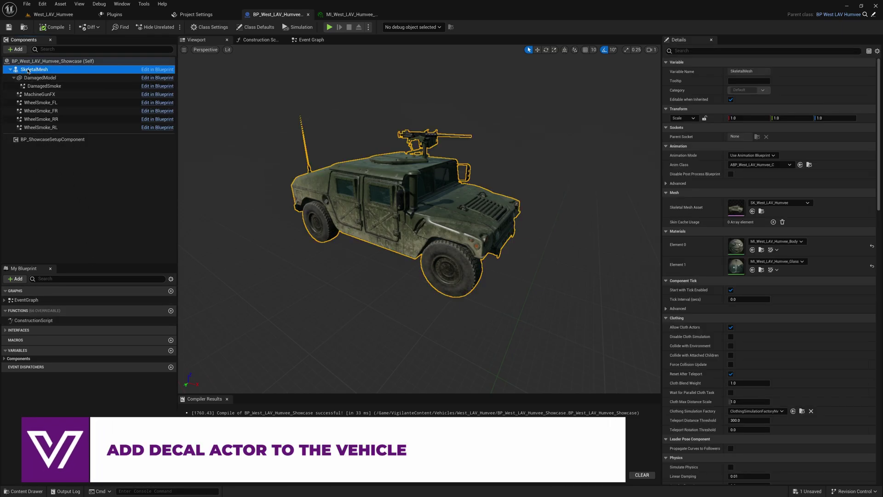
{"action": "left_click", "coordinate": [17, 50]}
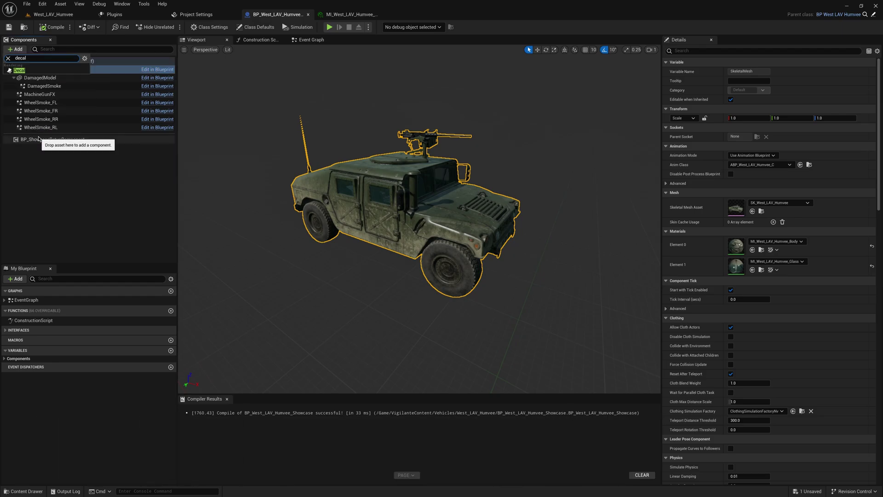
{"action": "left_click", "coordinate": [19, 70]}
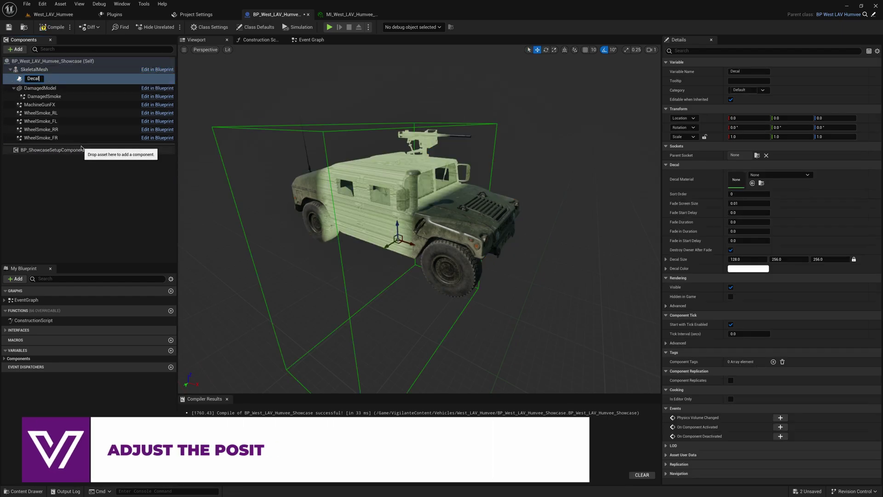
{"action": "type", "text": "Decal_R"}
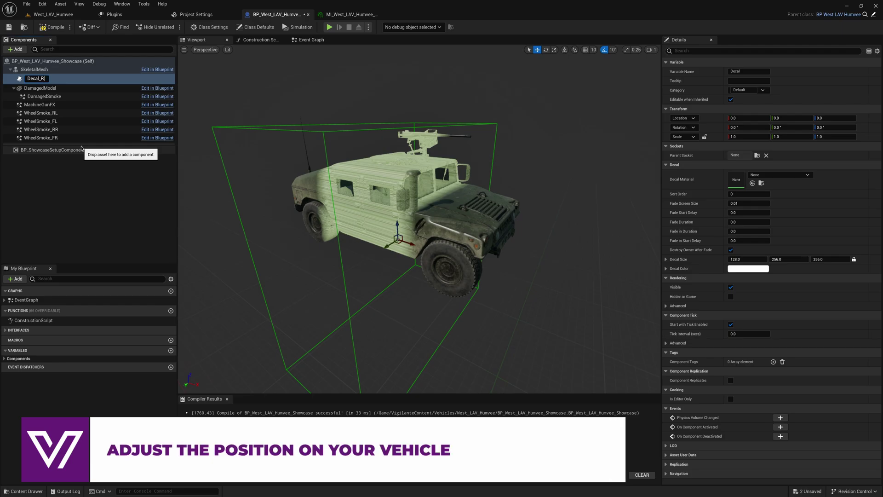
Confirm the Decal_R name and move the decal onto the Humvee's side door
{"action": "key", "text": "Return"}
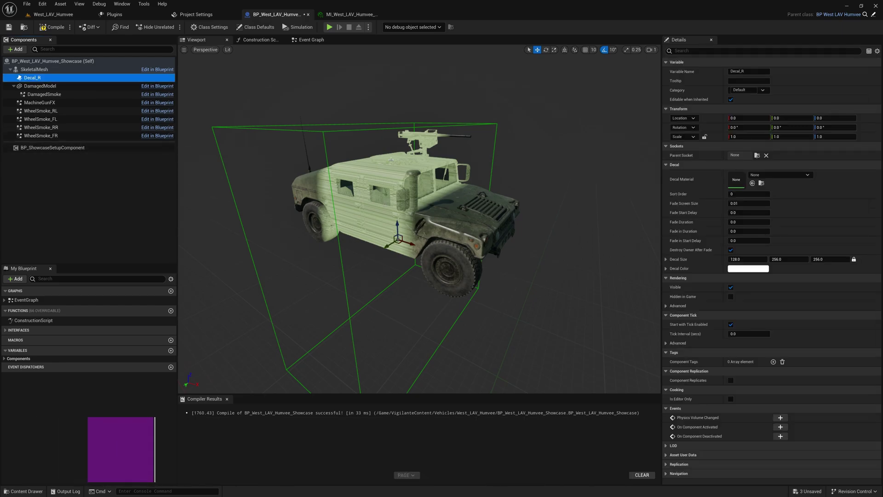
{"action": "left_click_drag", "start_coordinate": [391, 161], "coordinate": [322, 162], "text": "alt"}
{"action": "scroll", "coordinate": [414, 207], "scroll_direction": "up", "scroll_amount": 3}
{"action": "left_click_drag", "start_coordinate": [460, 239], "coordinate": [479, 246]}
Rotate and shrink Decal_R to fit on the side door
{"action": "key", "text": "e"}
{"action": "key", "text": "r"}
{"action": "key", "text": "f"}
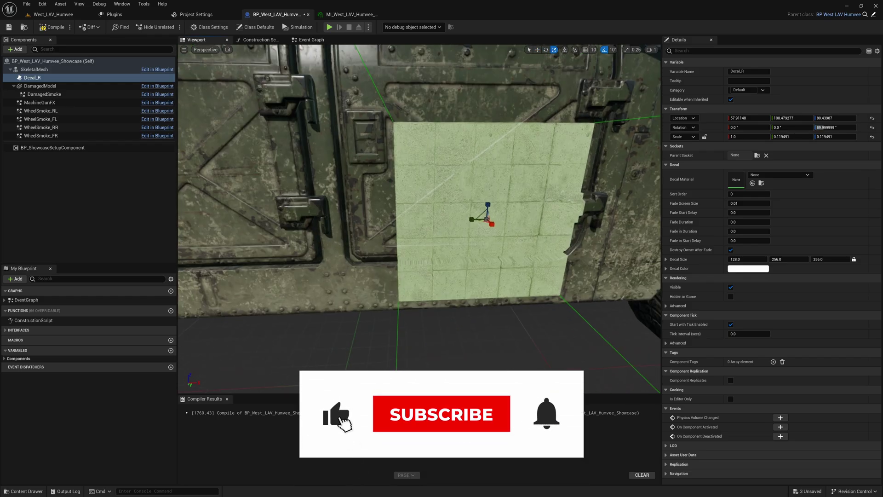
{"action": "scroll", "coordinate": [460, 221], "scroll_direction": "down", "scroll_amount": 3}
{"action": "left_click", "coordinate": [460, 299]}
{"action": "left_click", "coordinate": [449, 202]}
{"action": "left_click_drag", "start_coordinate": [448, 202], "coordinate": [350, 198]}
{"action": "left_click", "coordinate": [446, 198]}
{"action": "left_click", "coordinate": [453, 198]}
{"action": "left_click", "coordinate": [455, 199]}
{"action": "left_click", "coordinate": [455, 200]}
{"action": "scroll", "coordinate": [349, 197], "scroll_direction": "down", "scroll_amount": 3}
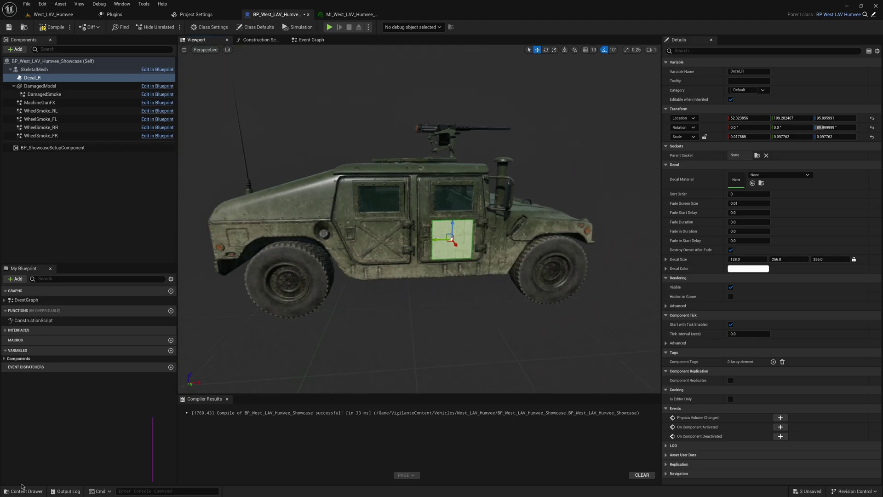
Assign Vigilante_Decal_M as Decal_R's material and enlarge the logo on the door
{"action": "left_click", "coordinate": [25, 490]}
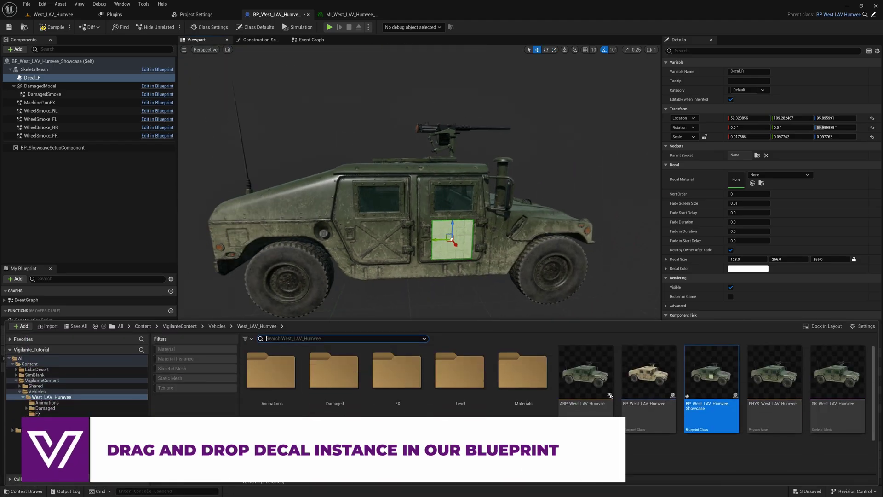
{"action": "scroll", "coordinate": [340, 405], "scroll_direction": "down", "scroll_amount": 2}
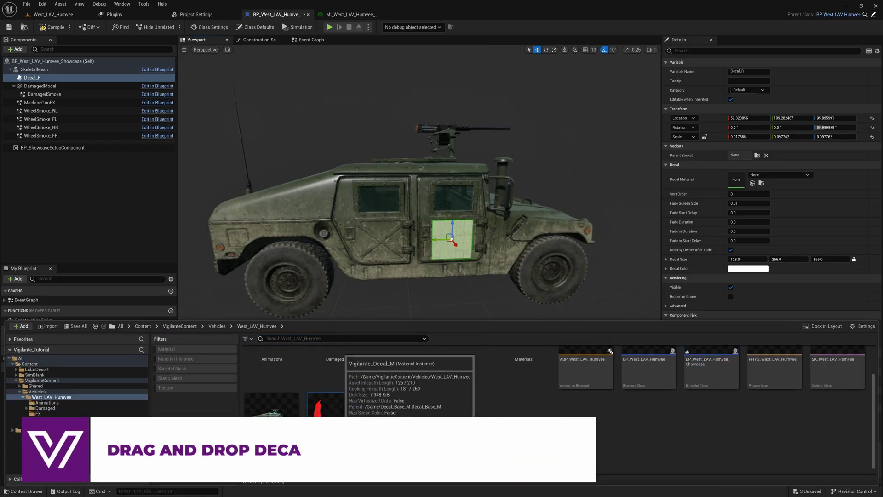
{"action": "left_click_drag", "start_coordinate": [340, 415], "coordinate": [757, 180]}
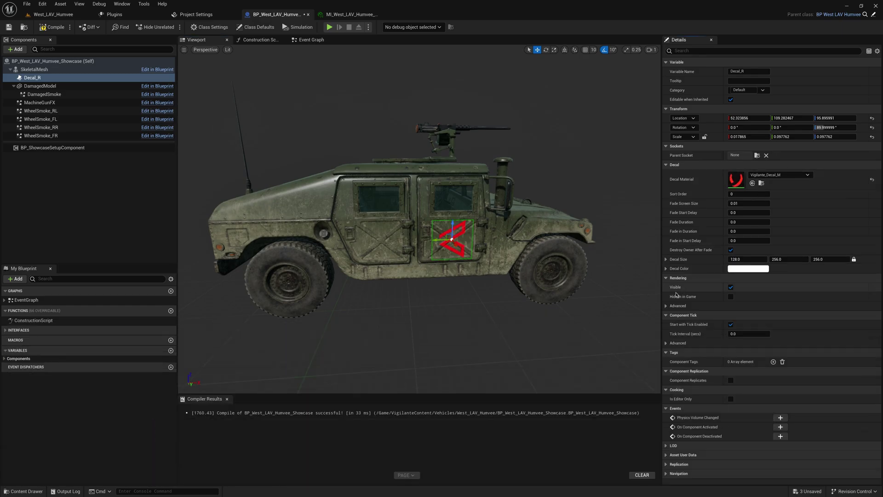
{"action": "scroll", "coordinate": [454, 289], "scroll_direction": "up", "scroll_amount": 6}
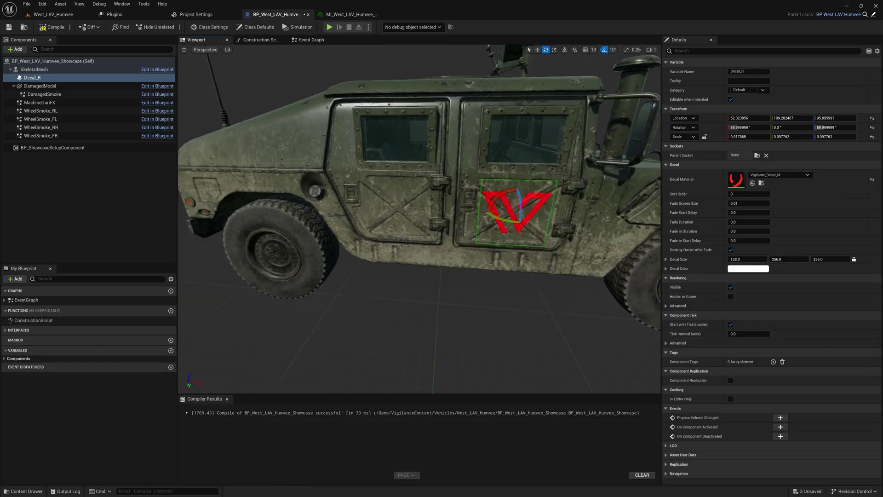
{"action": "key", "text": "r"}
{"action": "left_click_drag", "start_coordinate": [454, 288], "coordinate": [453, 281]}
{"action": "scroll", "coordinate": [454, 281], "scroll_direction": "down", "scroll_amount": 6}
Duplicate Decal_R and rename the copy Decal_L
{"action": "left_click", "coordinate": [64, 78]}
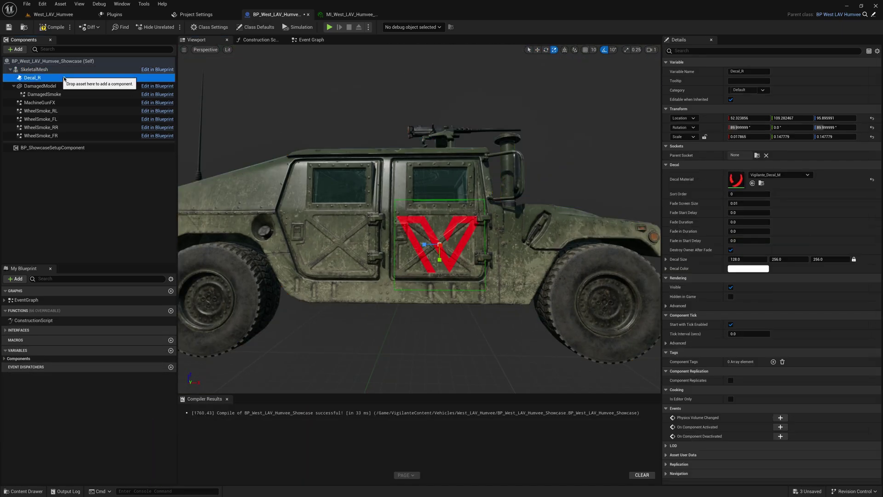
{"action": "key", "text": "ctrl+d"}
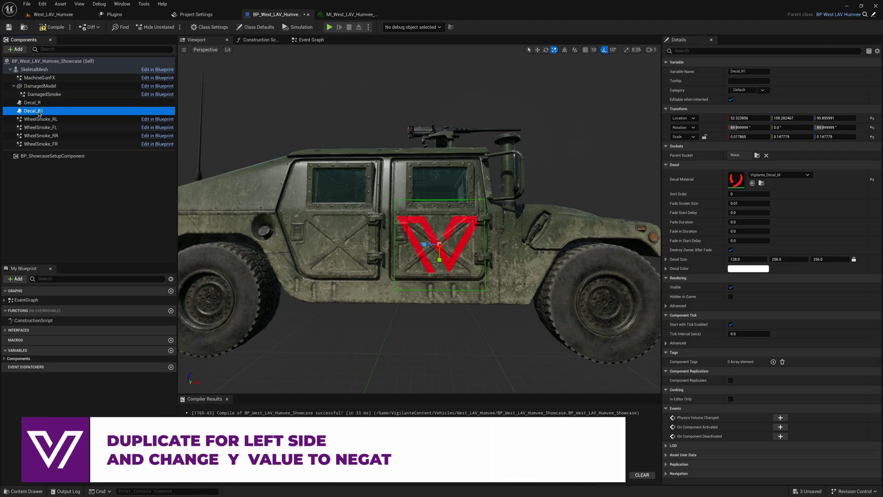
{"action": "key", "text": "F2"}
{"action": "key", "text": "End"}
{"action": "key", "text": "BackSpace"}
{"action": "key", "text": "BackSpace"}
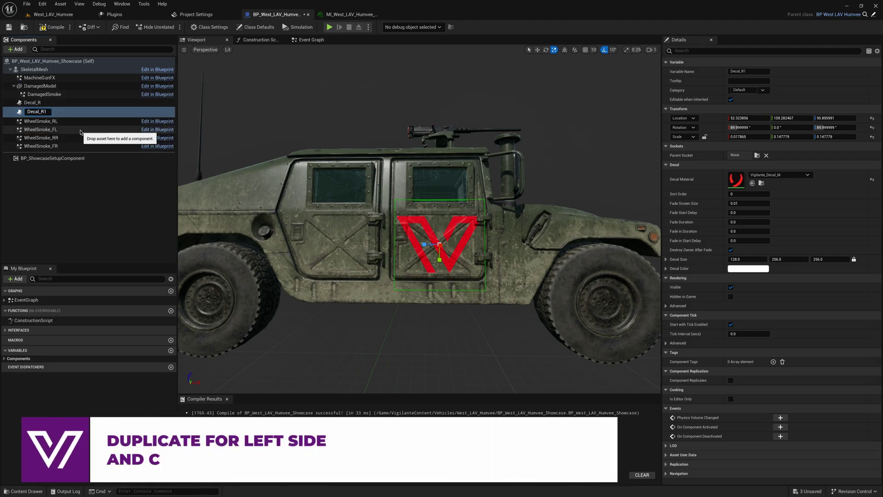
{"action": "type", "text": "L"}
{"action": "key", "text": "Return"}
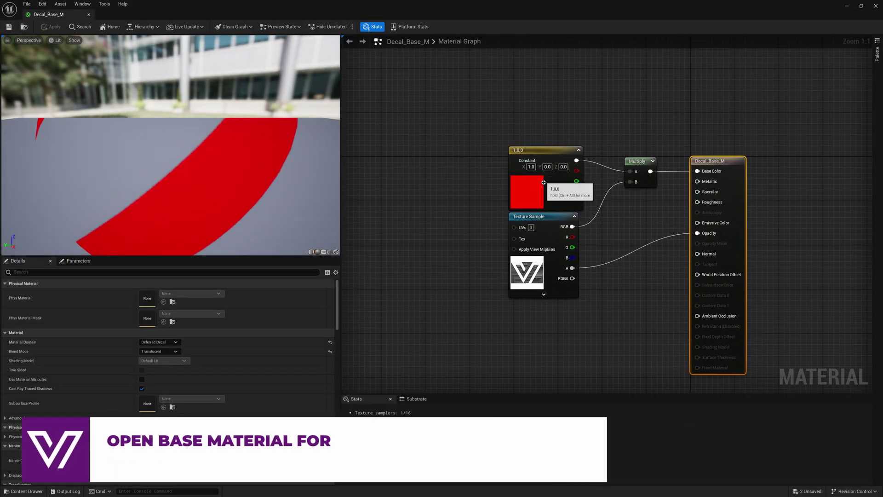
Convert the red Constant3Vector into a vector parameter named Color, then target the Texture Sample node
{"action": "left_click", "coordinate": [522, 181]}
{"action": "right_click", "coordinate": [523, 193]}
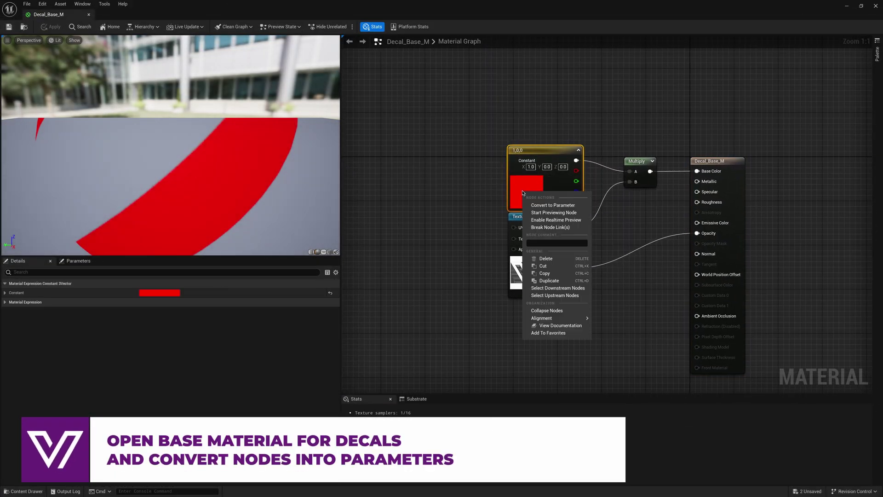
{"action": "left_click", "coordinate": [547, 205]}
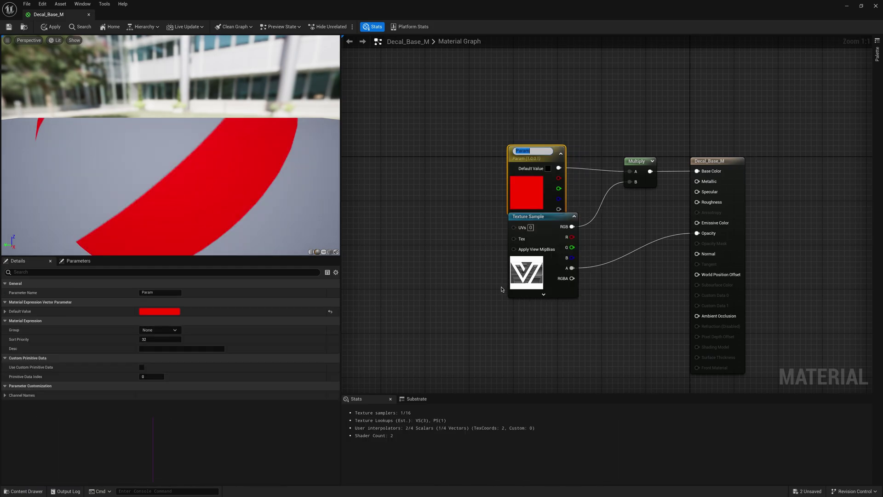
{"action": "right_click", "coordinate": [536, 283]}
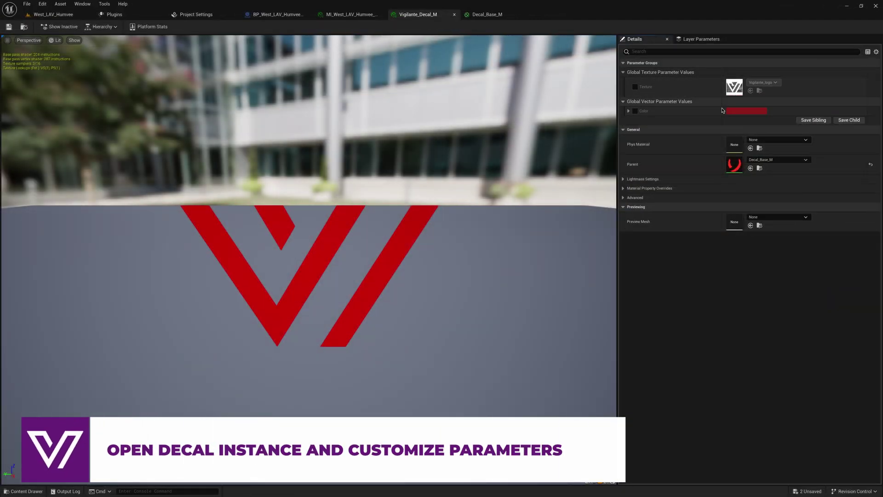
Enable Vigilante_Decal_M's Color override, set it to white, and view it on the Humvee blueprint
{"action": "left_click", "coordinate": [746, 111]}
{"action": "left_click_drag", "start_coordinate": [680, 143], "coordinate": [680, 205]}
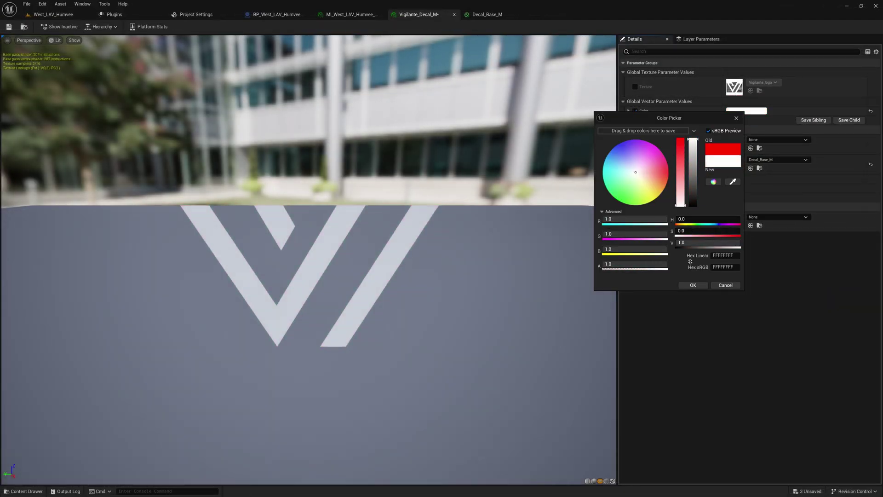
{"action": "left_click", "coordinate": [694, 286]}
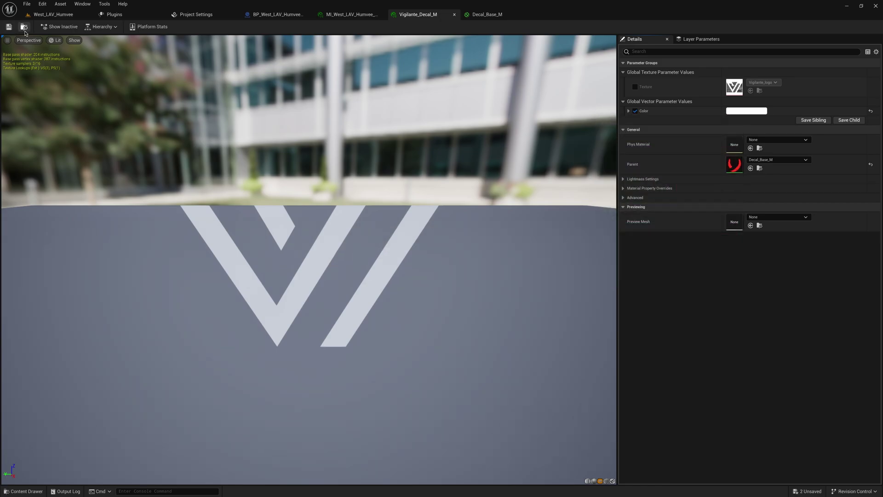
{"action": "left_click", "coordinate": [278, 15]}
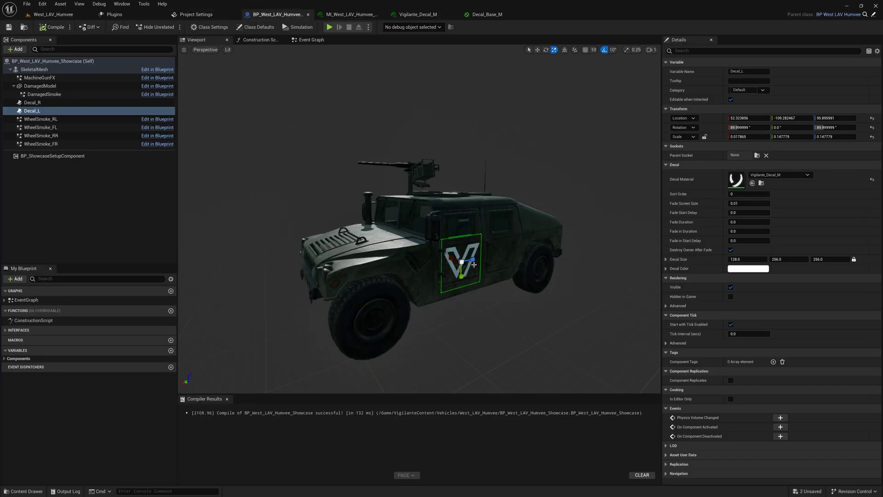
Play the level from Cam 2, switching the Humvee to the Desert skin and back to Forest
{"action": "key", "text": "alt+p"}
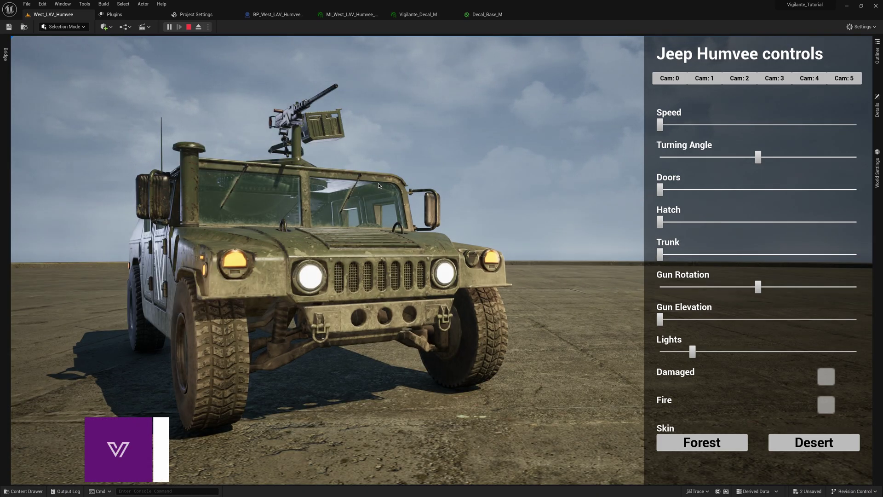
{"action": "left_click", "coordinate": [739, 78]}
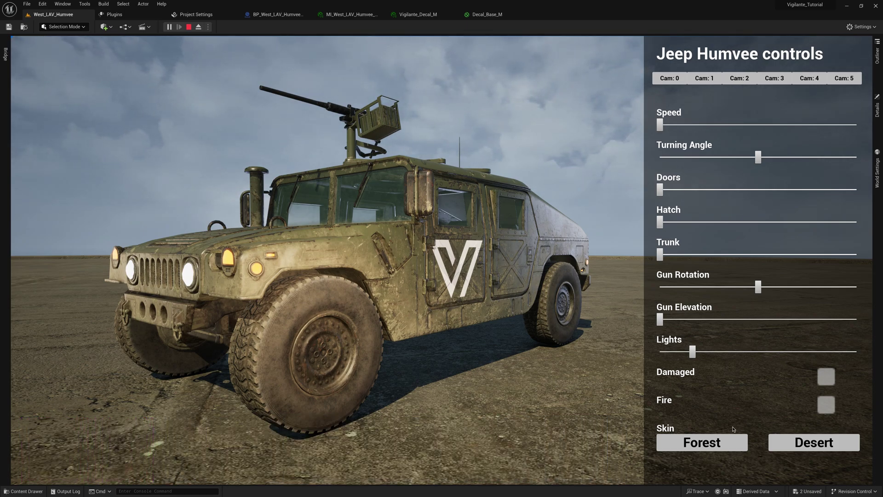
{"action": "left_click", "coordinate": [794, 443]}
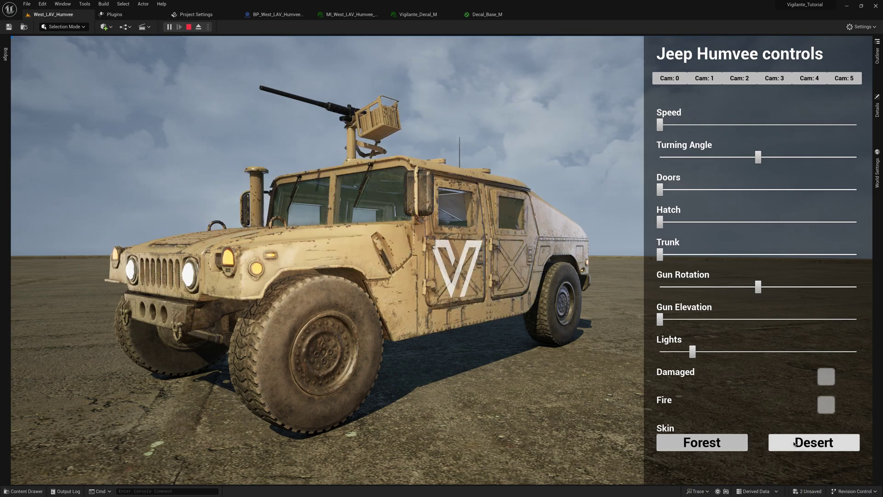
{"action": "left_click", "coordinate": [723, 446]}
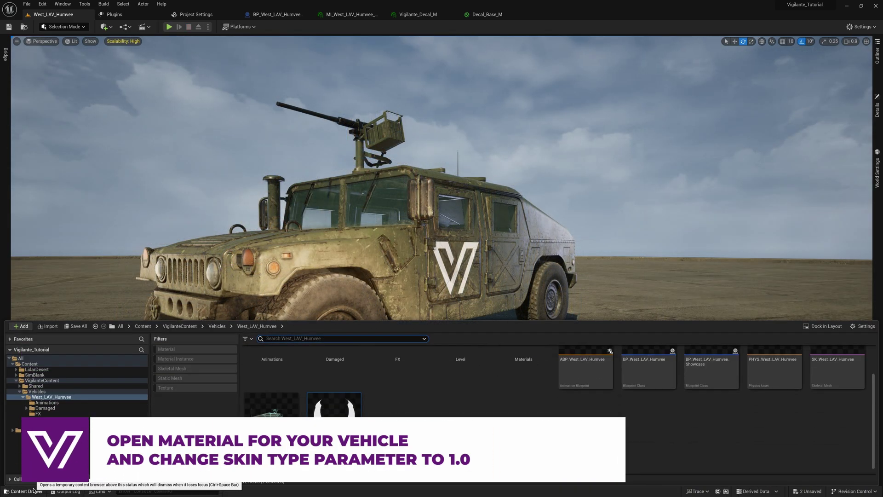
Open MI_West_LAV_Humvee_Body from the Materials folder and set SkinType to 1
{"action": "double_click", "coordinate": [534, 378]}
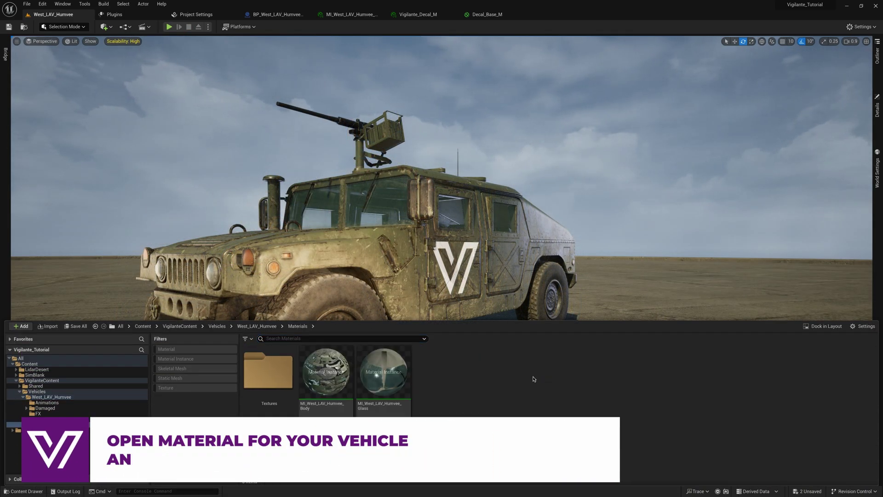
{"action": "double_click", "coordinate": [343, 394]}
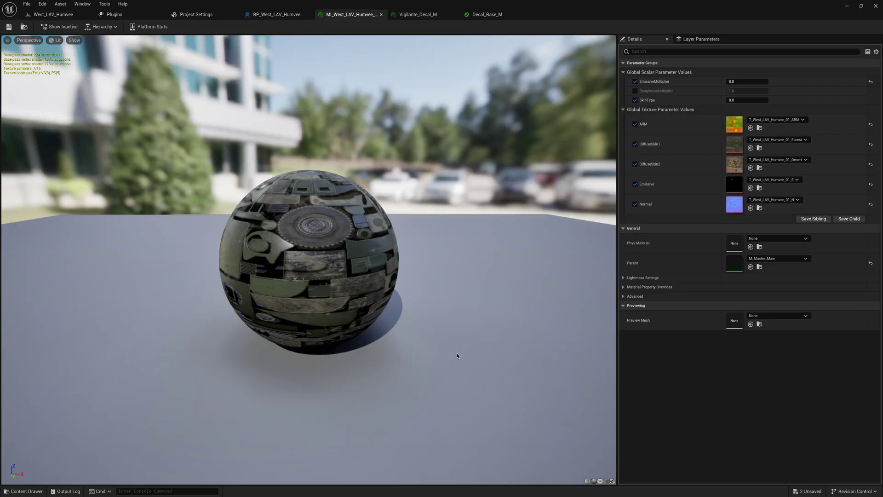
{"action": "left_click", "coordinate": [747, 99]}
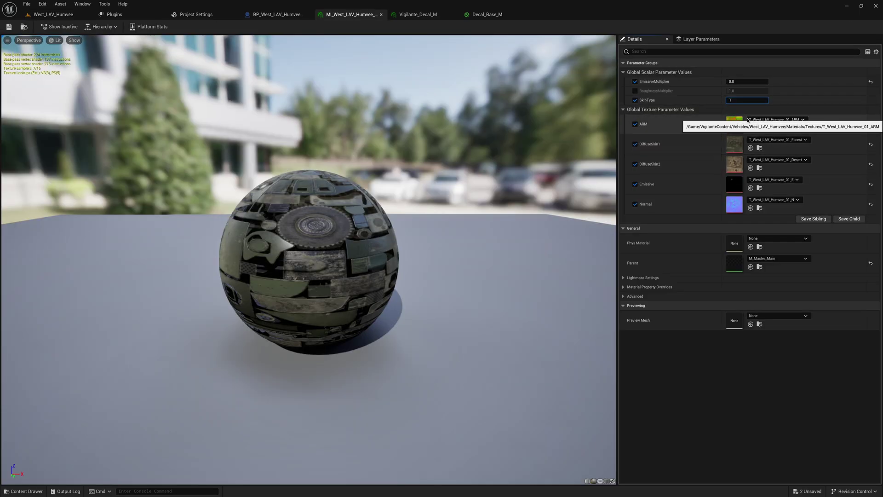
{"action": "type", "text": "1"}
{"action": "key", "text": "Return"}
{"action": "left_click_drag", "start_coordinate": [193, 276], "coordinate": [280, 279]}
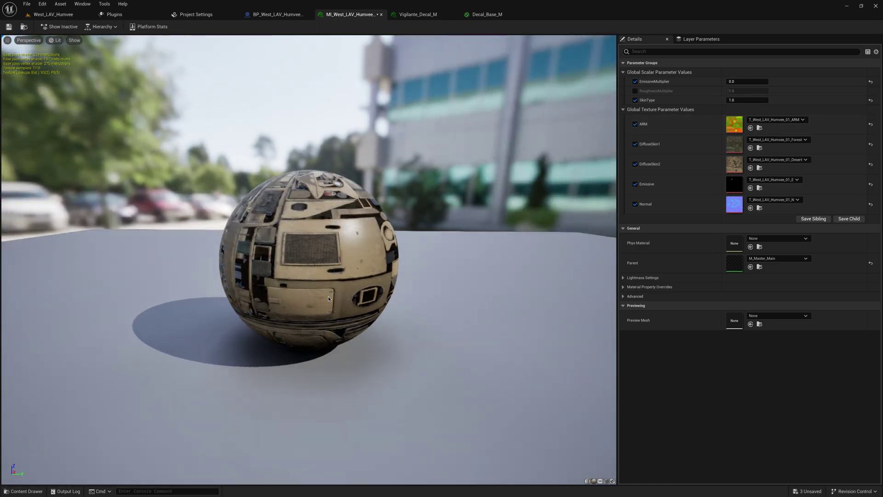
Set the material instance's Preview Mesh to SK_West_LAV_Humvee from the West_LAV_Humvee folder
{"action": "key", "text": "ctrl+space"}
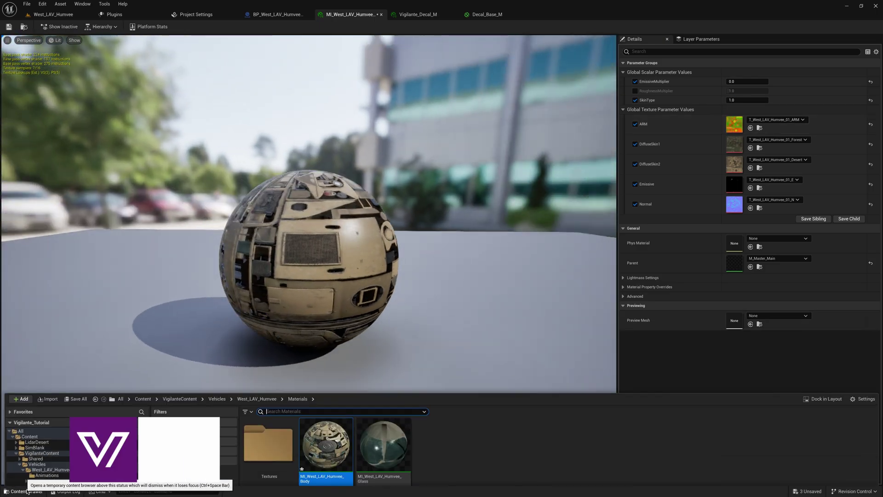
{"action": "left_click", "coordinate": [258, 325]}
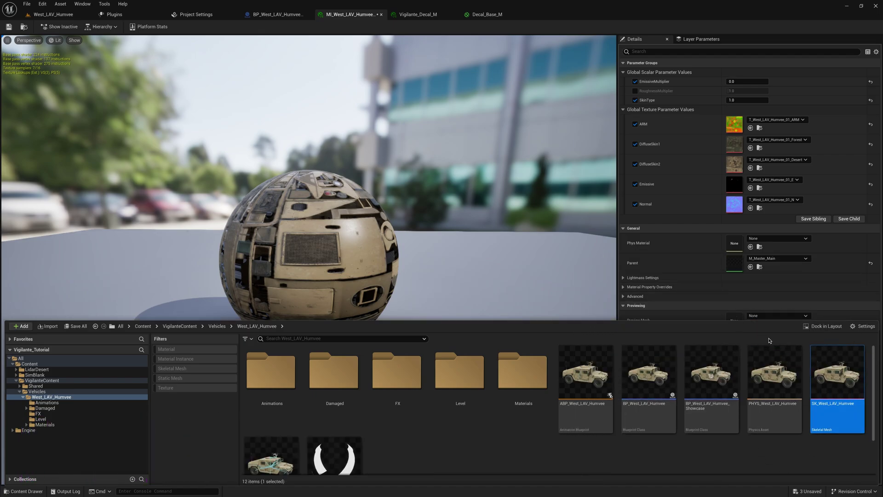
{"action": "left_click_drag", "start_coordinate": [710, 323], "coordinate": [777, 317]}
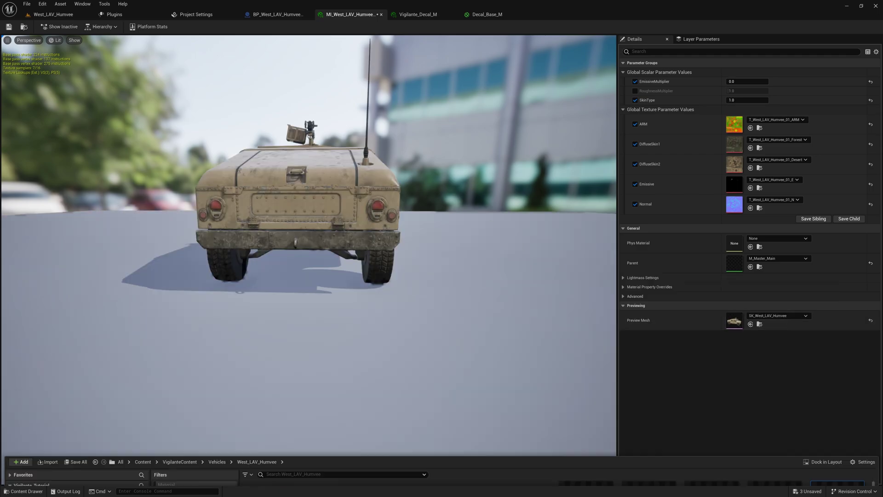
{"action": "left_click_drag", "start_coordinate": [368, 207], "coordinate": [259, 209]}
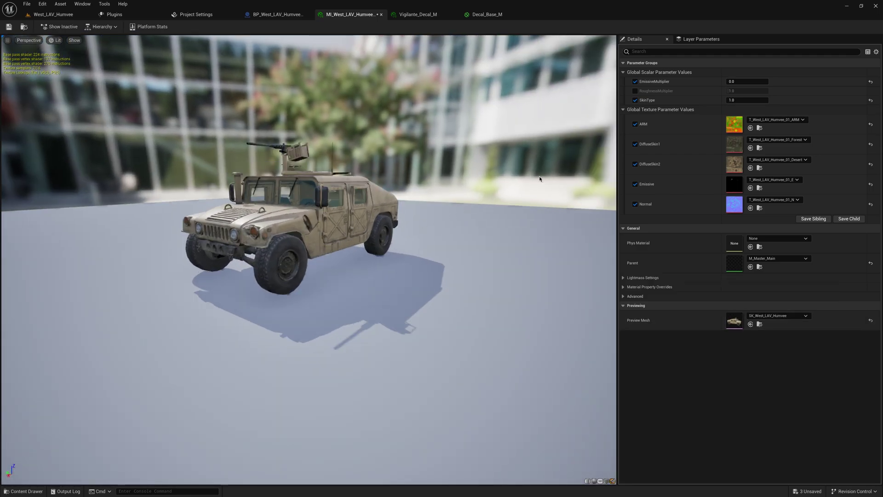
Set SkinType to 0 for the forest skin, then back to 1 for desert
{"action": "left_click", "coordinate": [734, 99]}
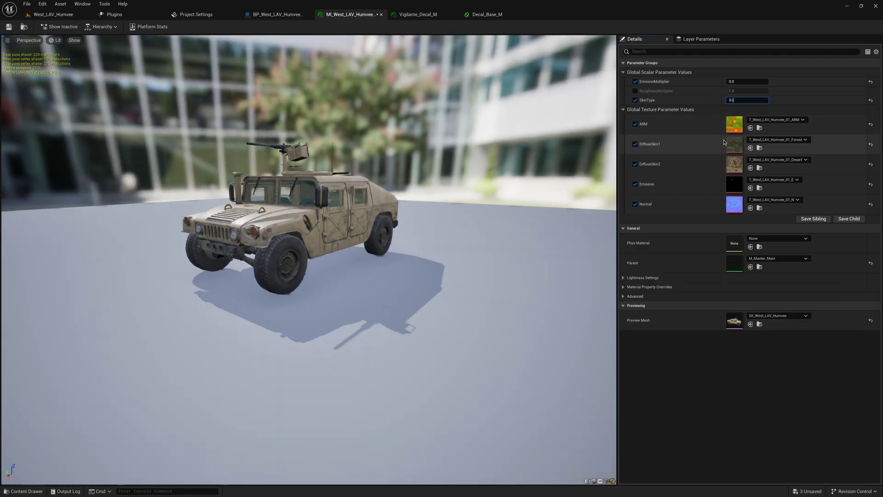
{"action": "key", "text": "Return"}
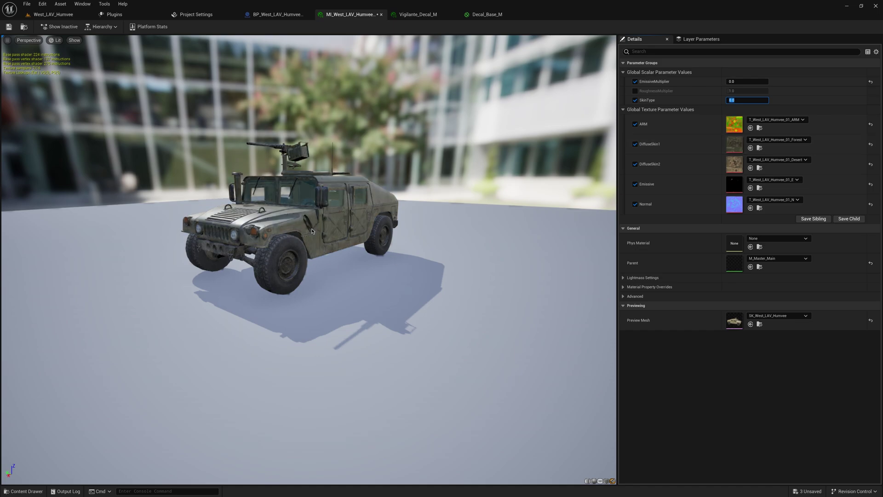
{"action": "type", "text": "1"}
{"action": "key", "text": "Return"}
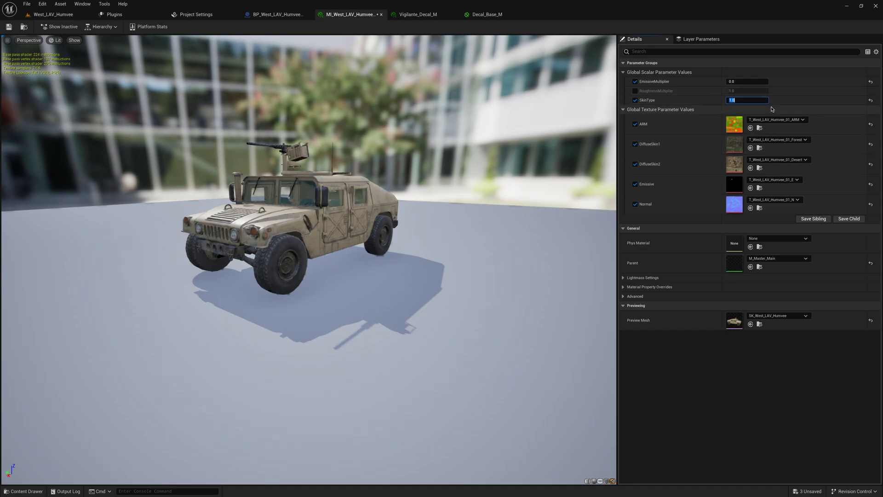